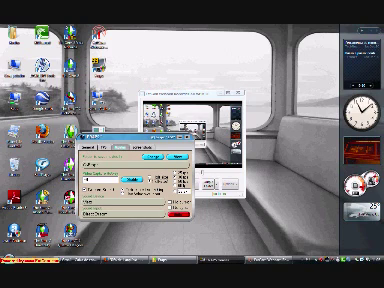
Open and dismiss the Start menu so the webcam preview sits in front of the Fraps settings
key("super")
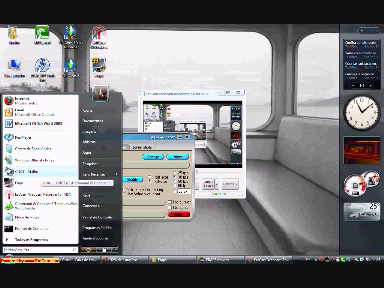
key("Down")
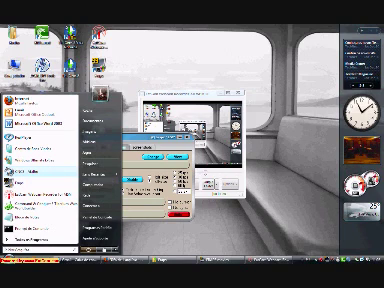
key("Escape")
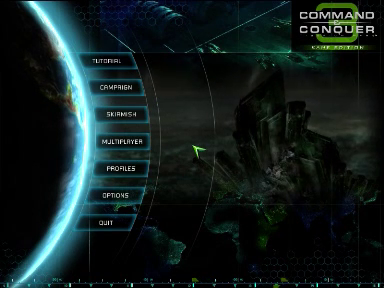
Open the Transmission Log from the Profiles submenu of the main menu
left_click(120, 168)
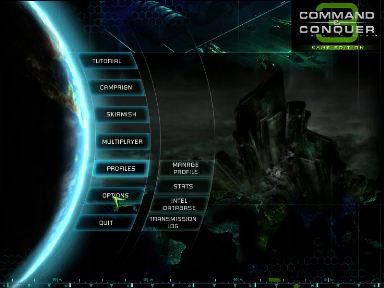
left_click(115, 197)
left_click(129, 170)
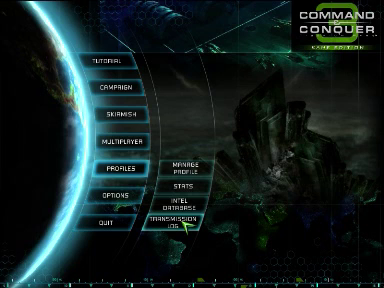
left_click(186, 226)
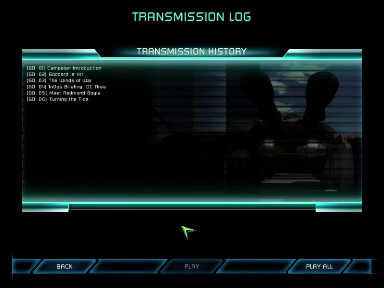
Select the Campaign Introduction entry in the Transmission History list
left_click(108, 71)
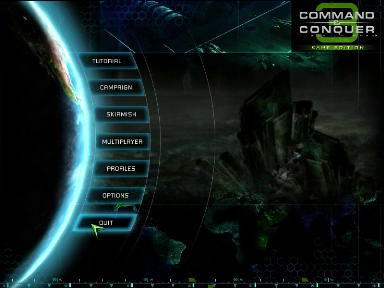
Quit the game to the desktop, then restore and close the Fraps settings window
left_click(96, 226)
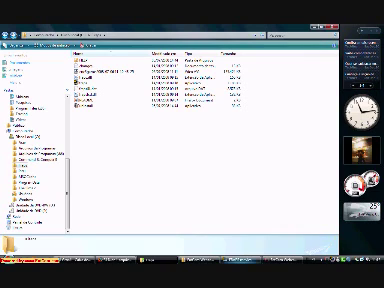
left_click(245, 260)
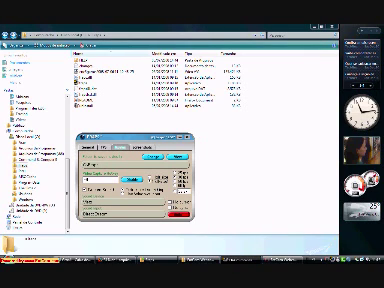
left_click(179, 137)
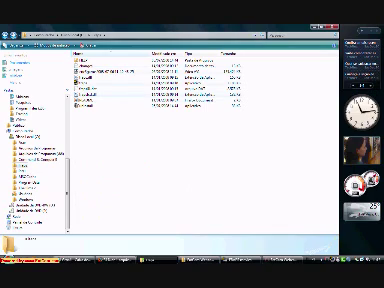